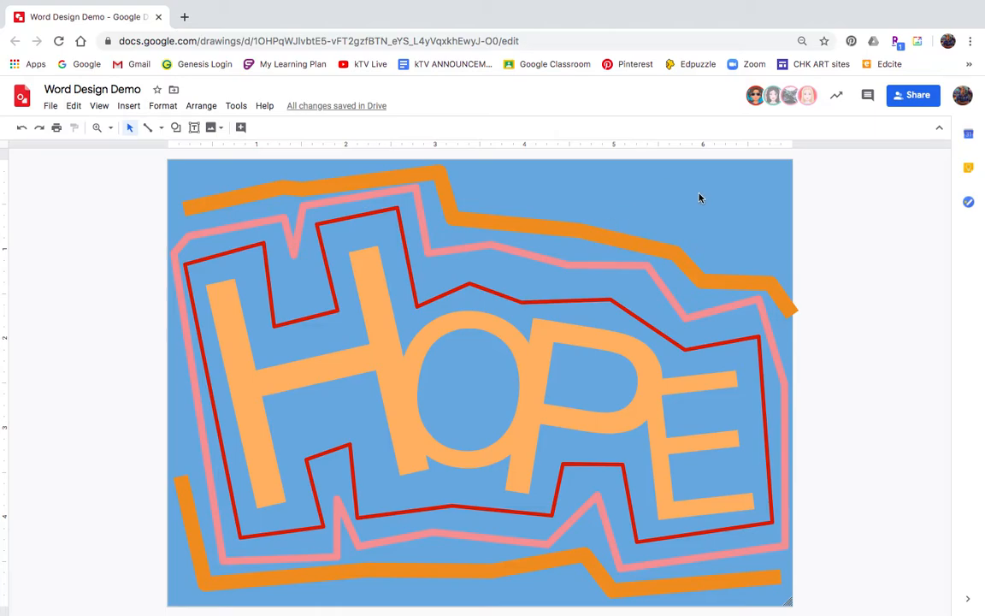
Change the drawing's background to the saturated blue linear gradient that darkens toward the bottom
right_click(647, 209)
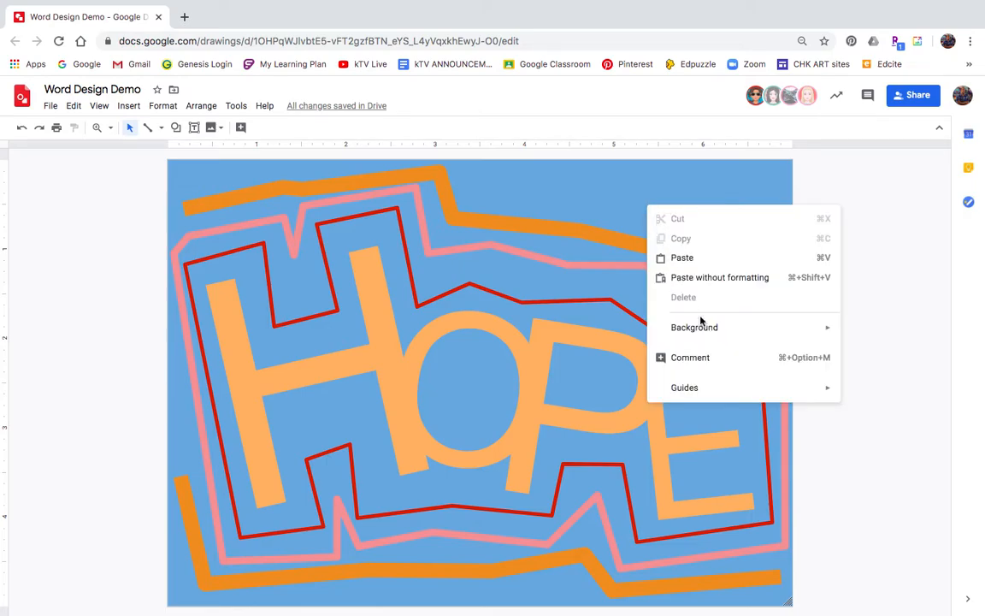
mouse_move(704, 335)
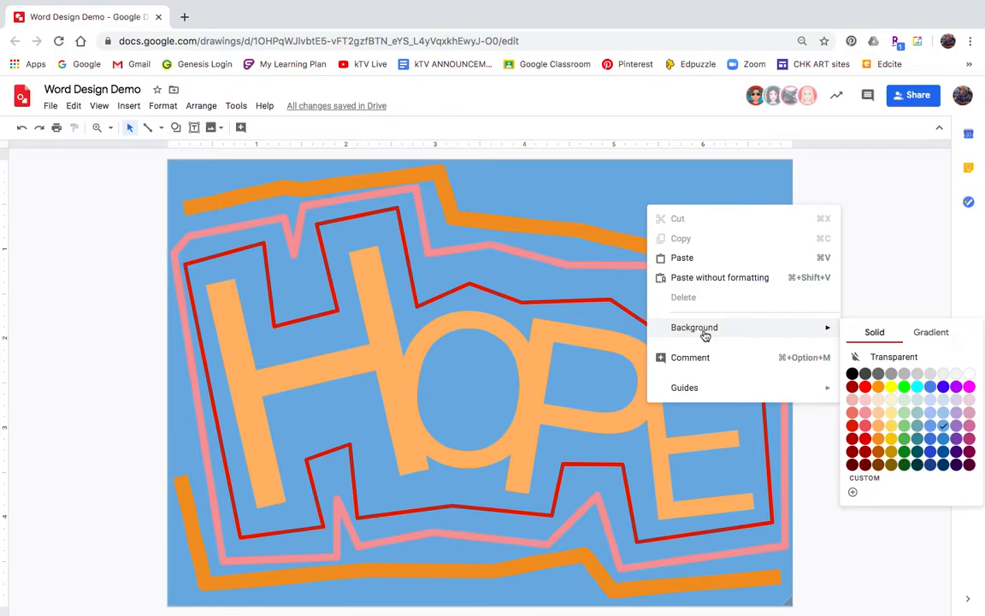
left_click(926, 336)
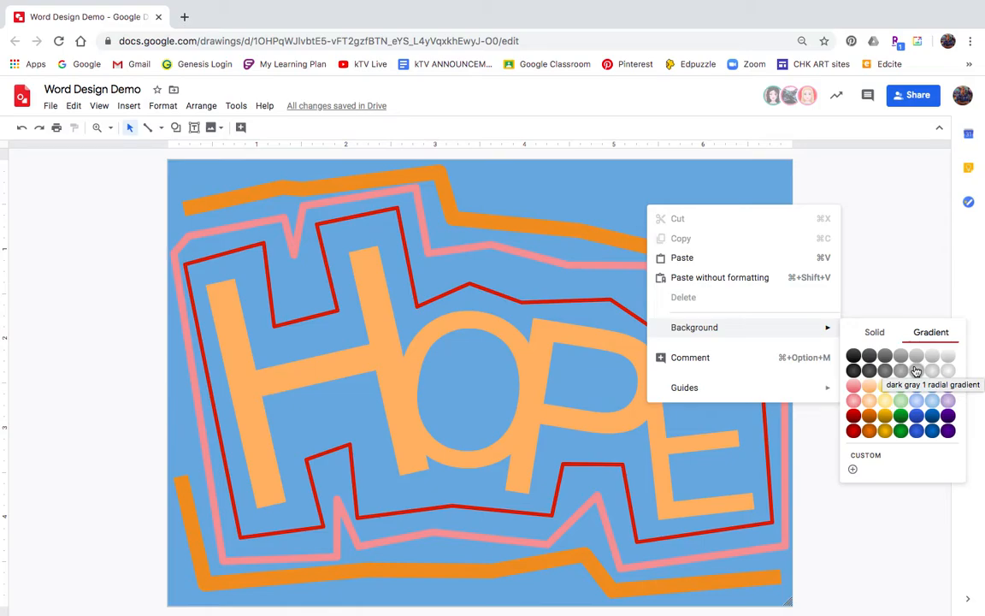
left_click(917, 418)
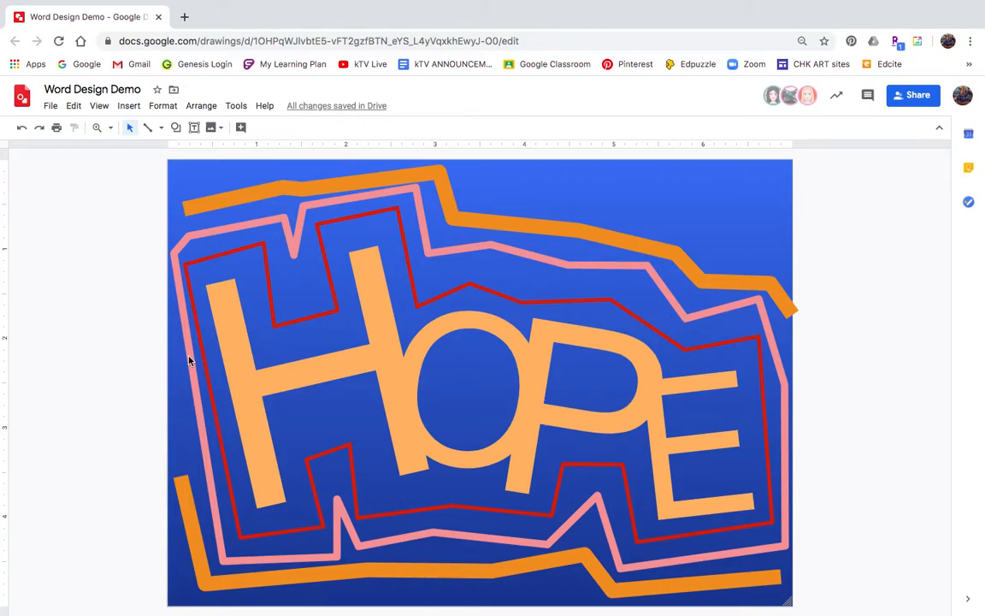
Set the line dash of both thick orange lines above and below the word HOPE to dotted
left_click(598, 233)
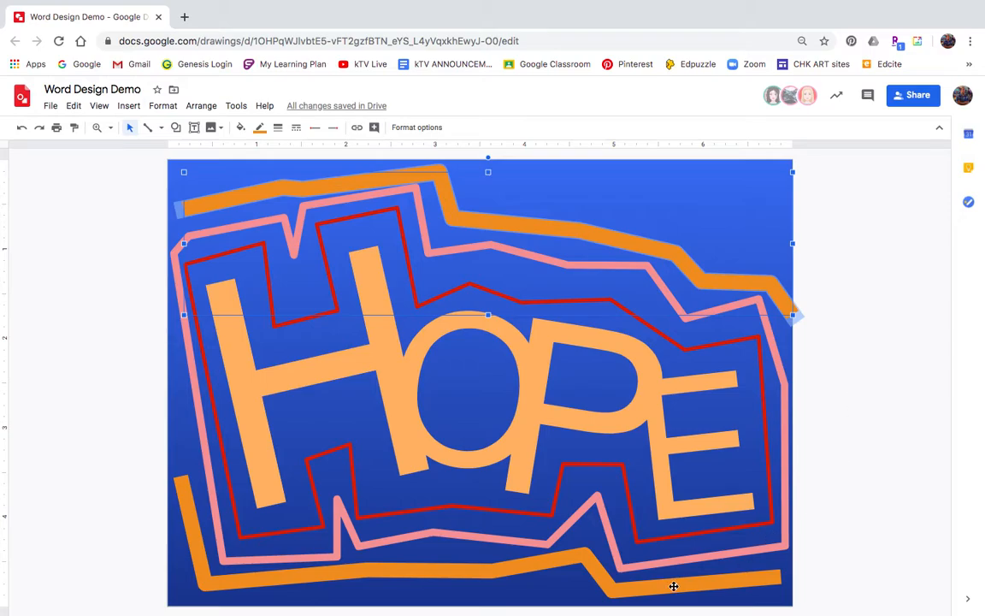
left_click(508, 568, "shift")
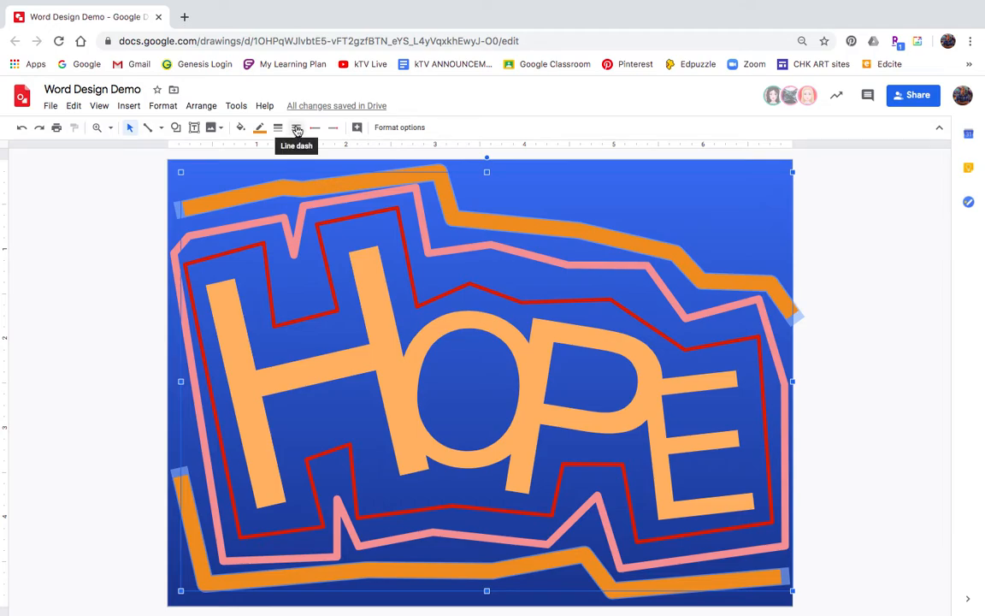
left_click(297, 128)
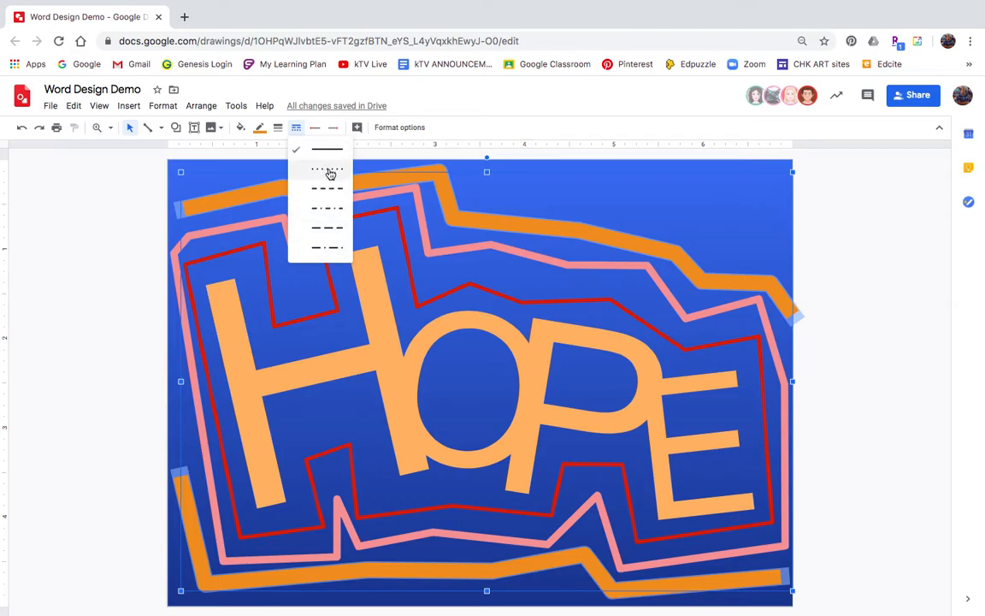
left_click(330, 173)
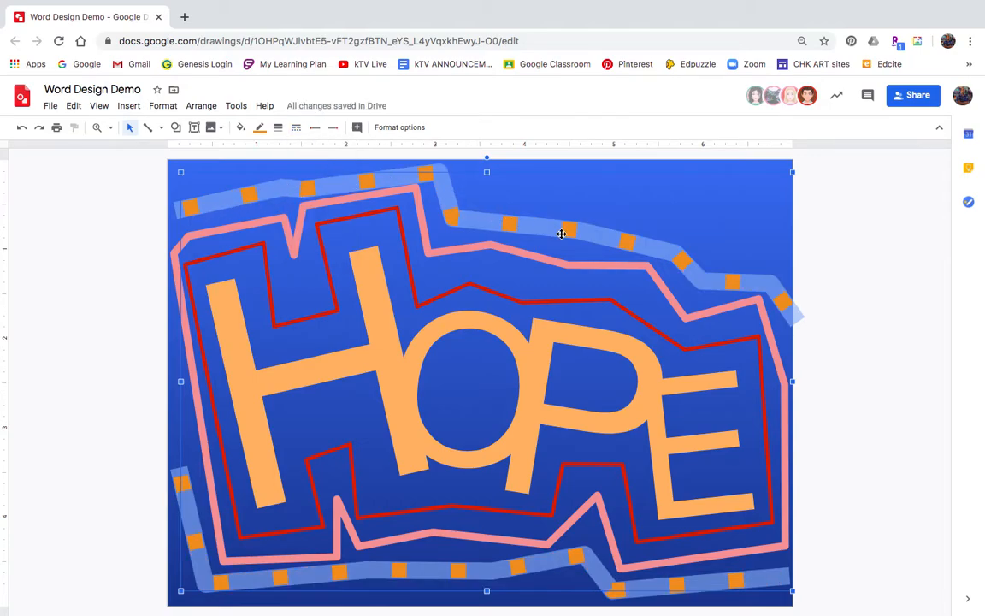
left_click(905, 304)
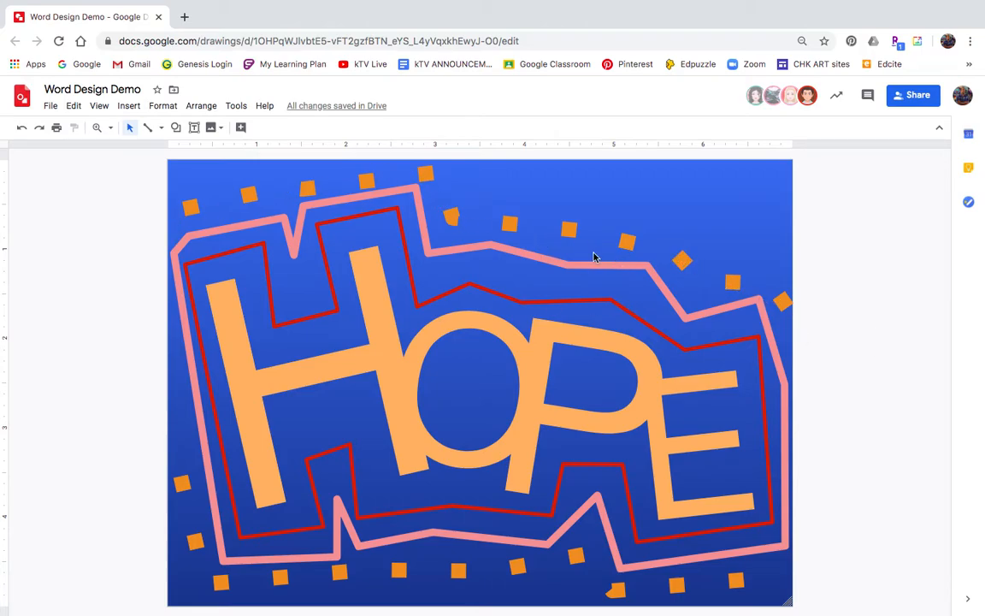
Set the border dash of the pink outline around the word to the short-dash style
left_click(553, 262)
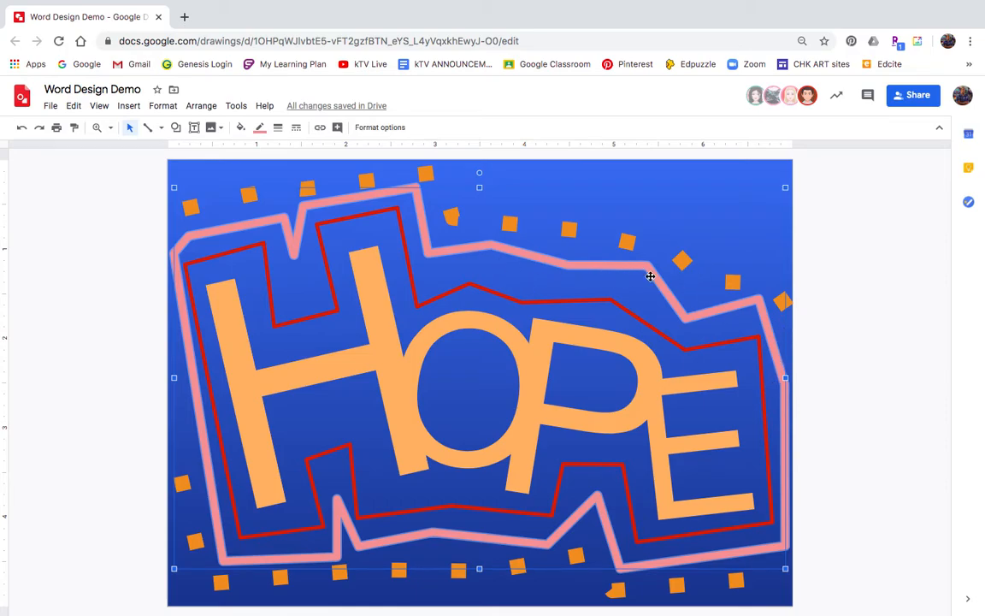
left_click(297, 133)
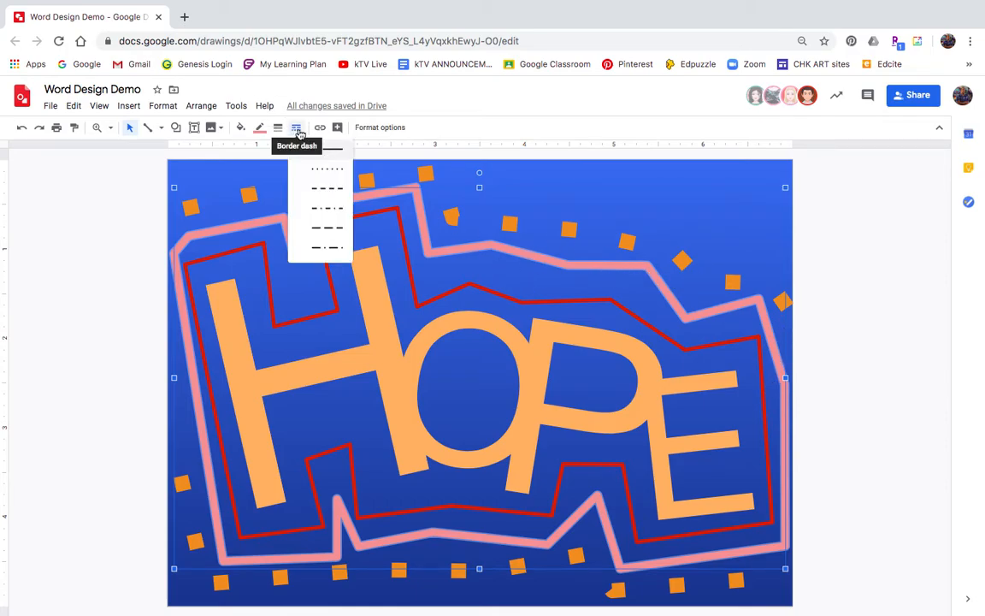
left_click(330, 192)
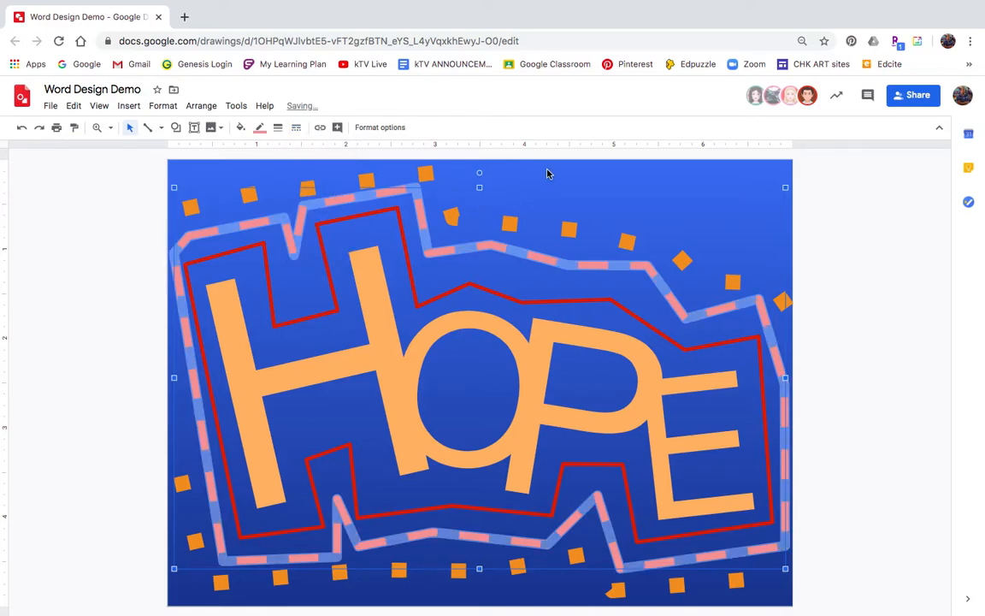
left_click(849, 264)
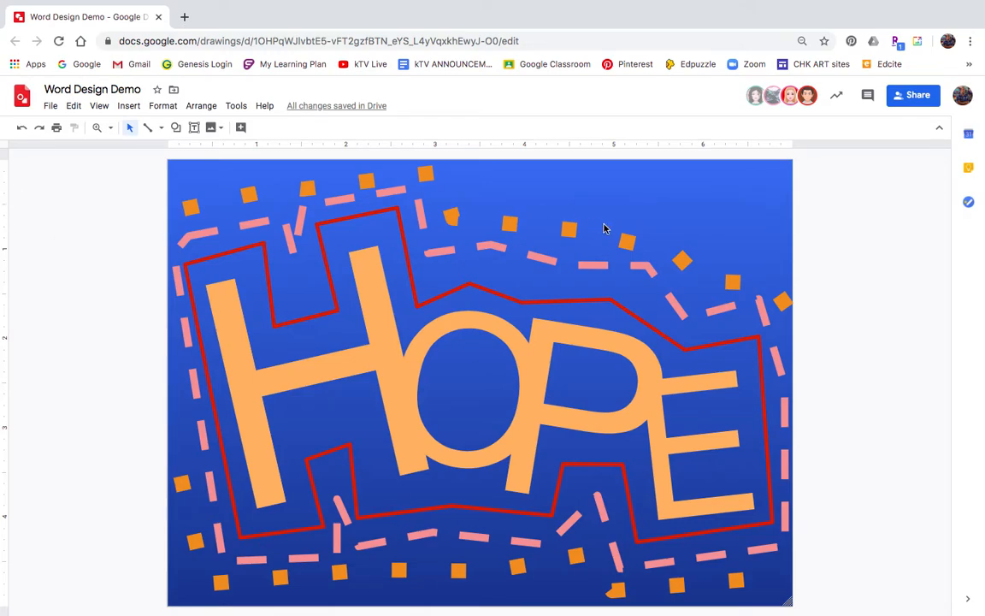
Bring up the print settings for the drawing and set the scale to Fit to paper
left_click(57, 130)
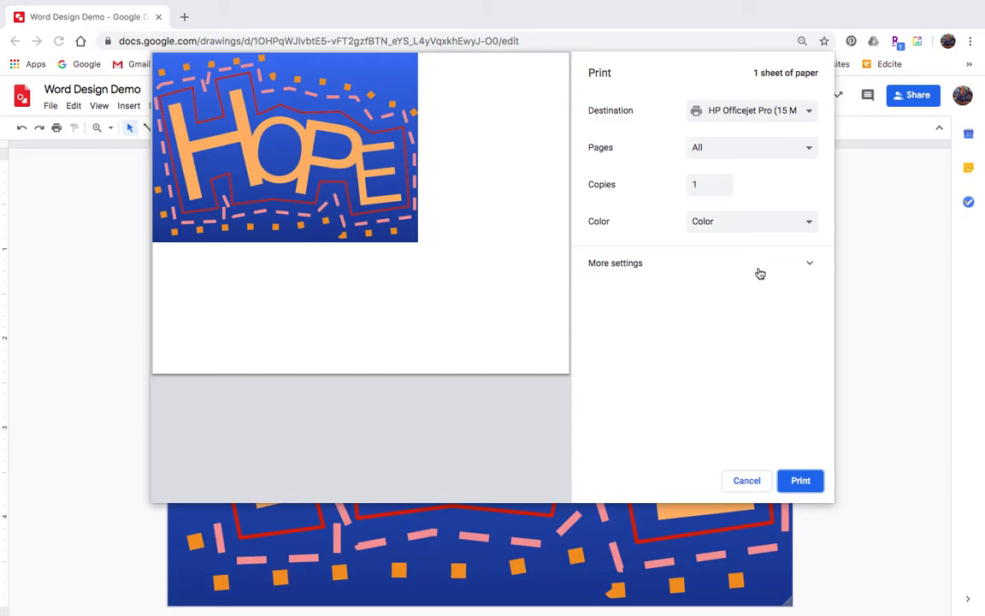
left_click(628, 269)
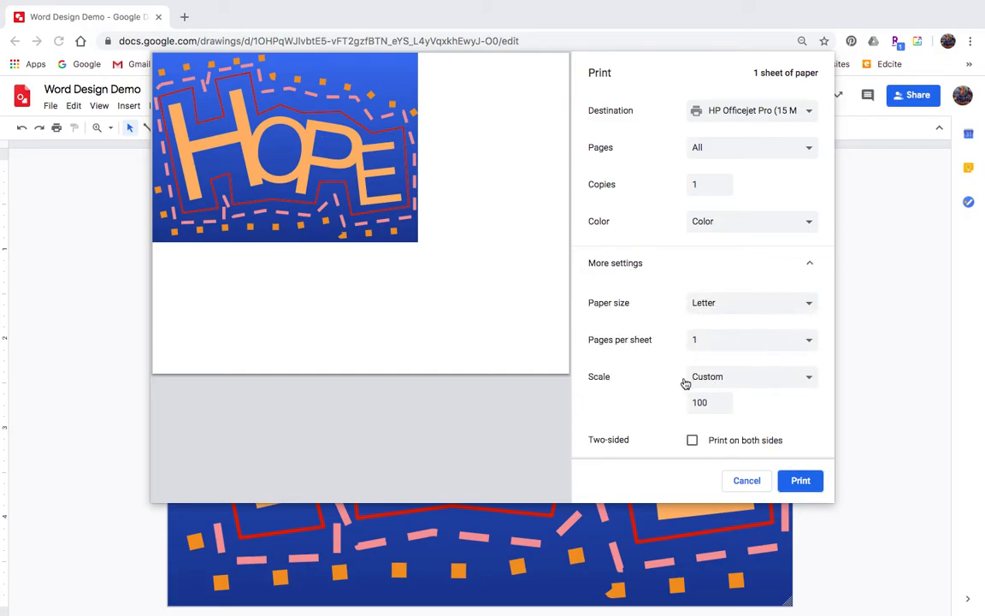
left_click(774, 377)
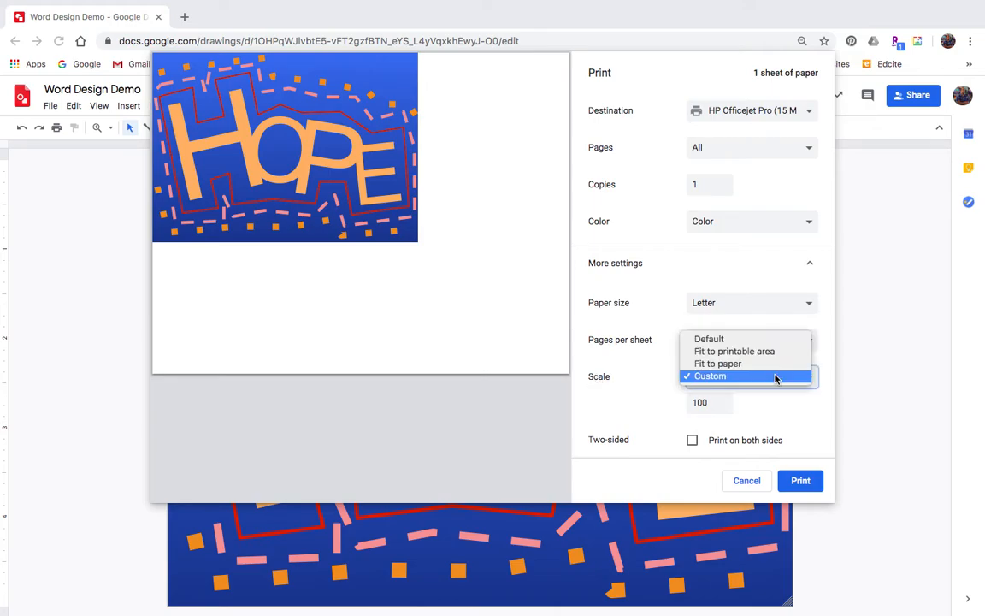
left_click(730, 365)
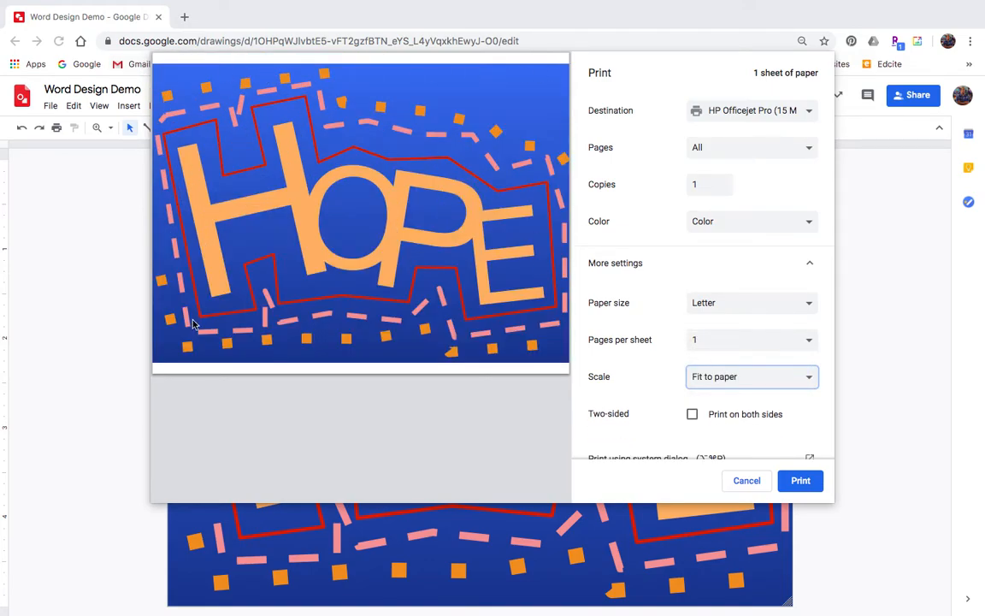
Try the Fit to printable area and Default print scales in the preview
left_click(733, 383)
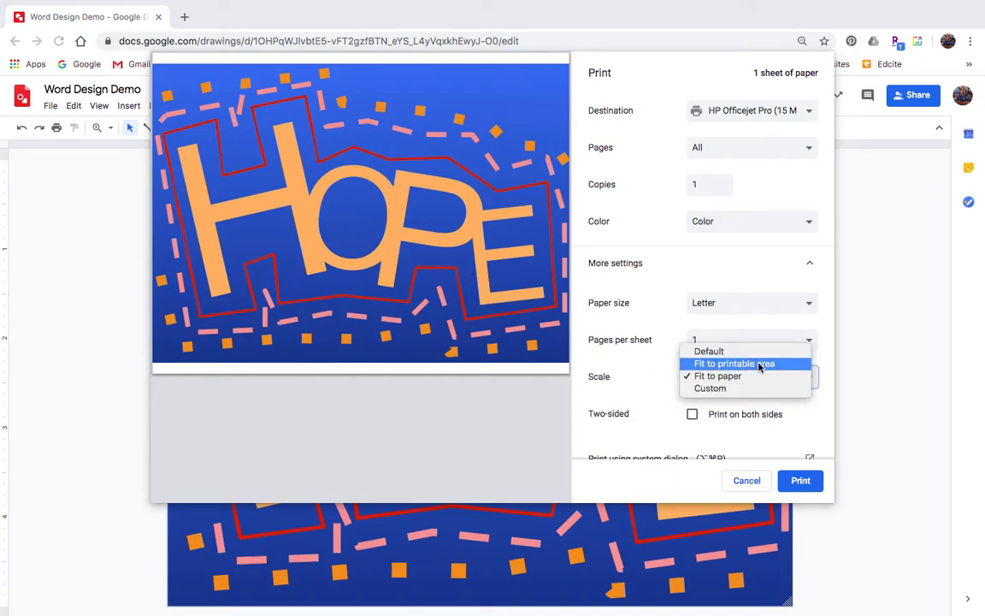
left_click(759, 365)
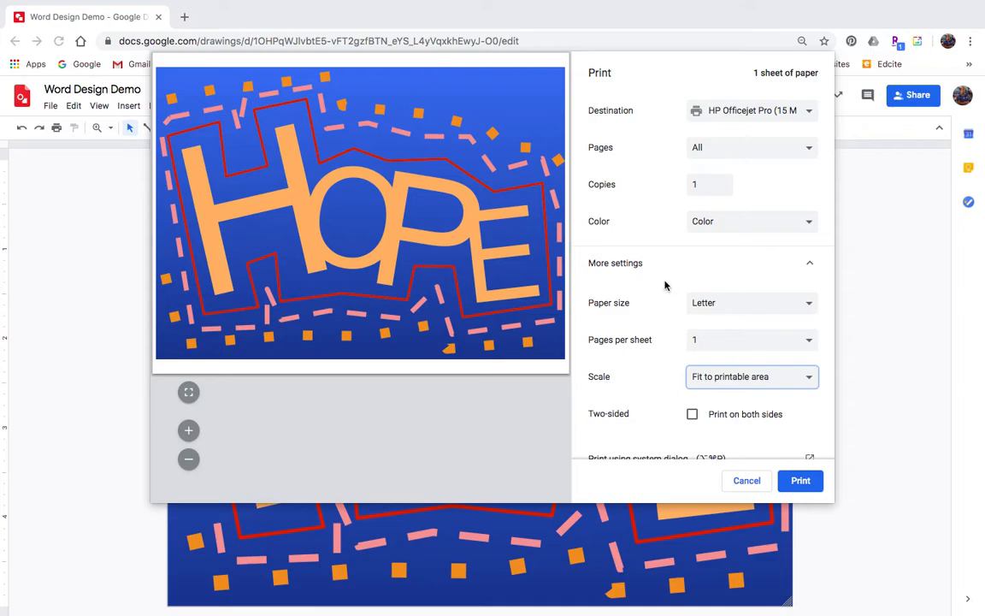
left_click(781, 379)
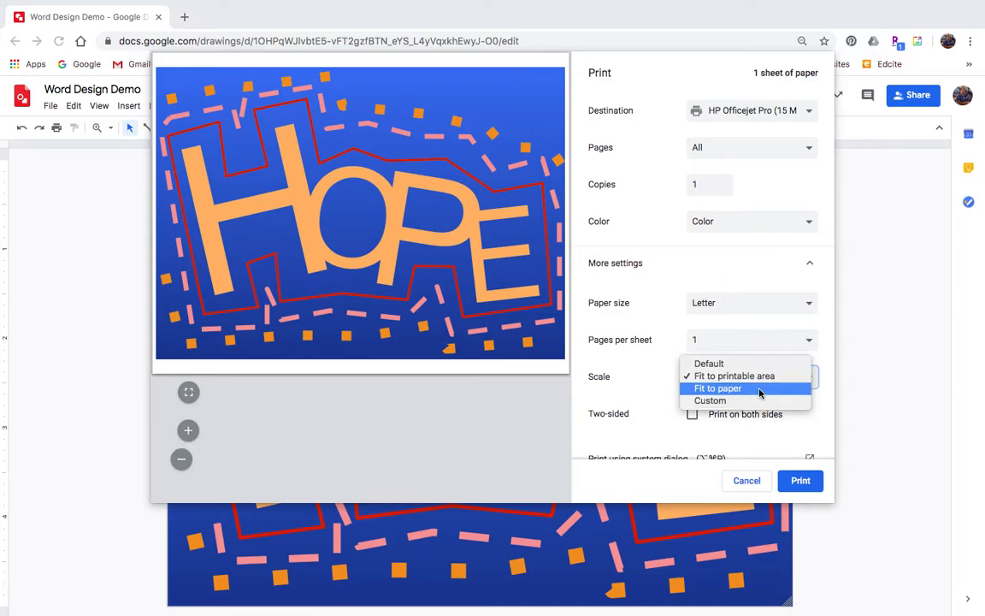
left_click(723, 365)
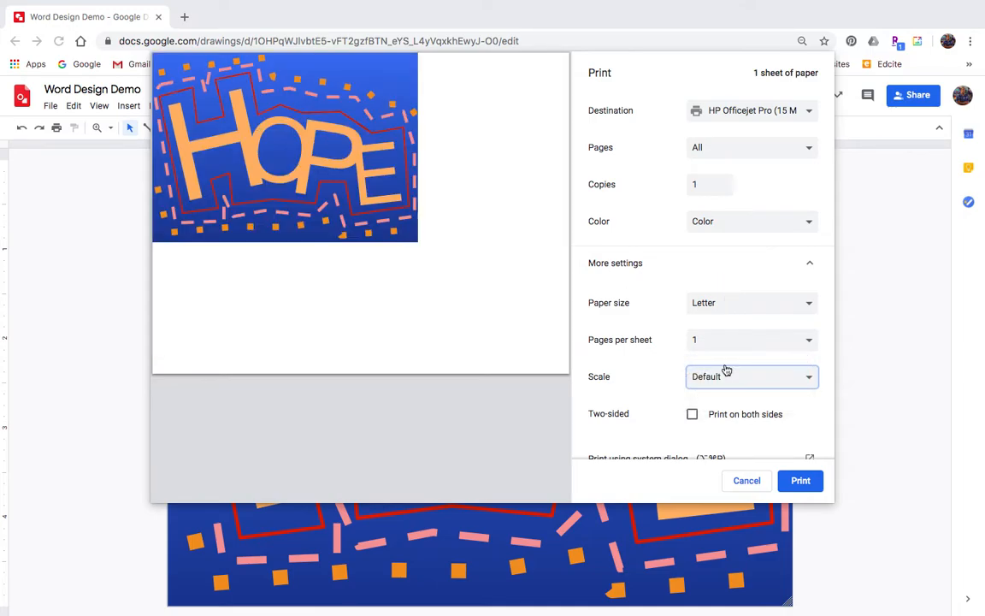
Switch the print scale to Custom and lower it stepwise to 89
left_click(781, 387)
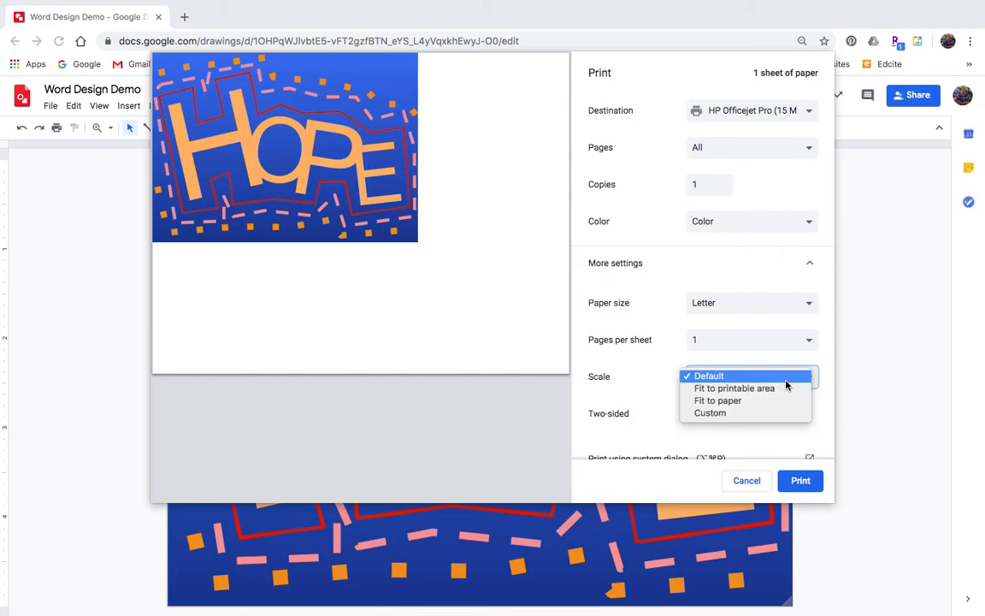
left_click(732, 409)
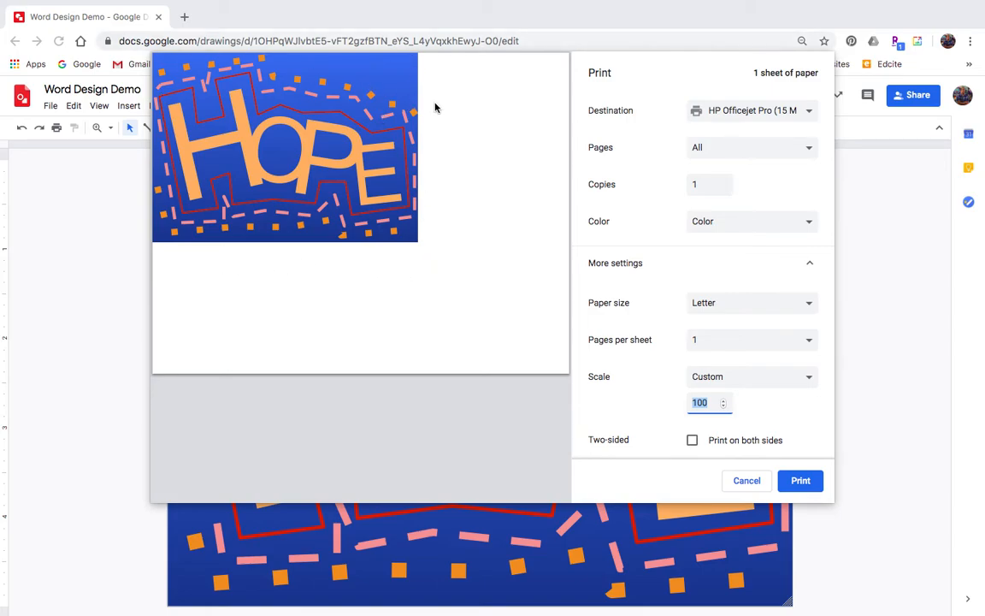
left_click(723, 406)
left_click(724, 406)
left_click(723, 406)
left_click(724, 407)
left_click(723, 407)
left_click(723, 407)
left_click(724, 407)
left_click(724, 407)
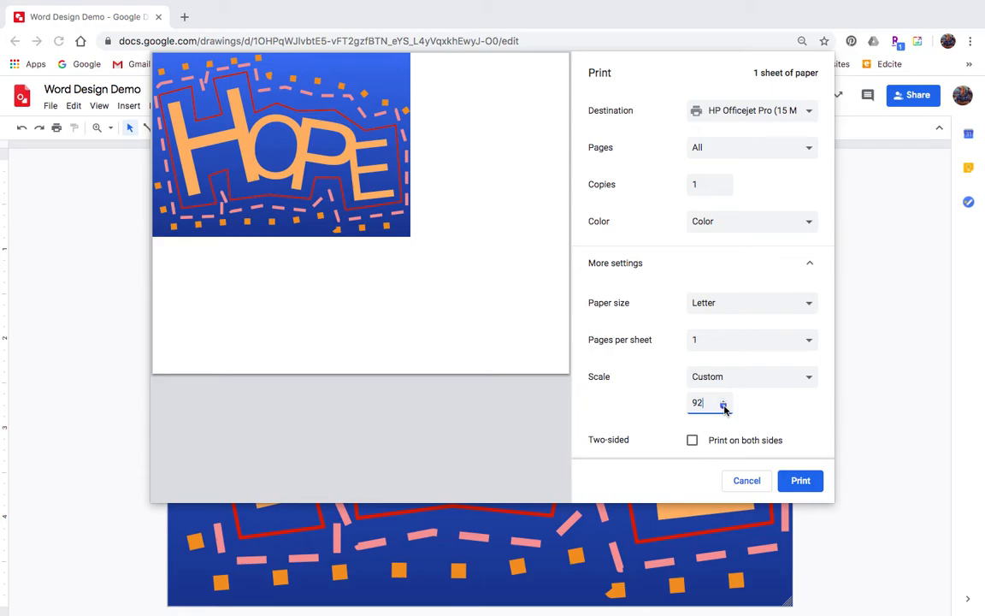
left_click(724, 407)
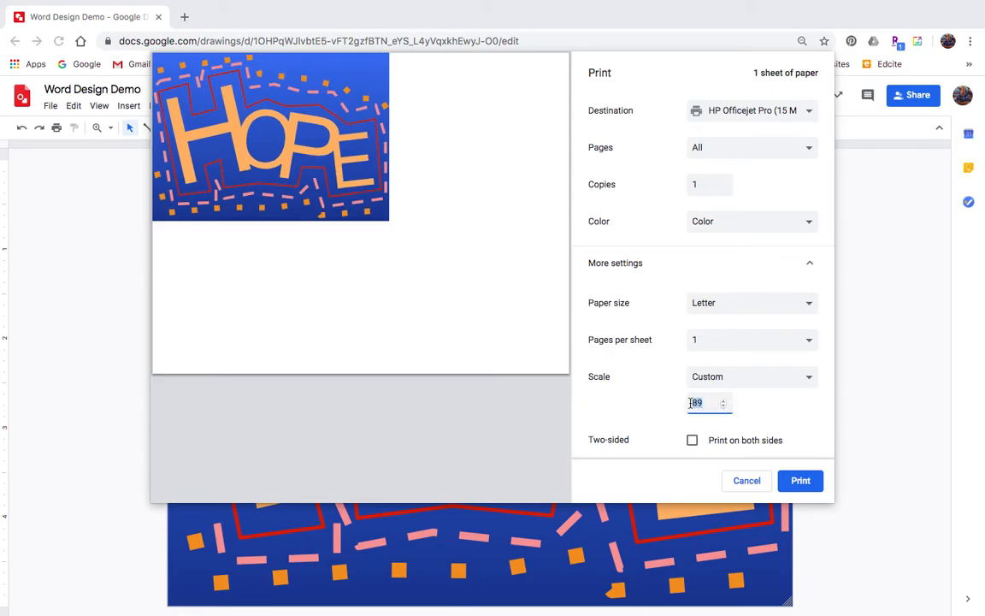
Reset the custom print scale to 100 and raise it stepwise to 110
type("100")
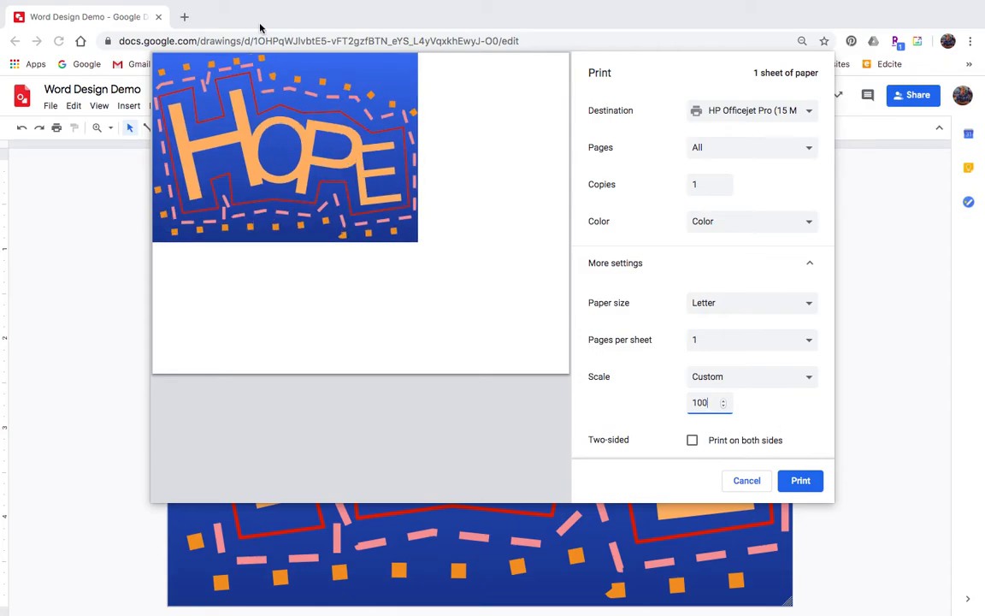
left_click(724, 400)
left_click(723, 400)
left_click(723, 402)
left_click(724, 402)
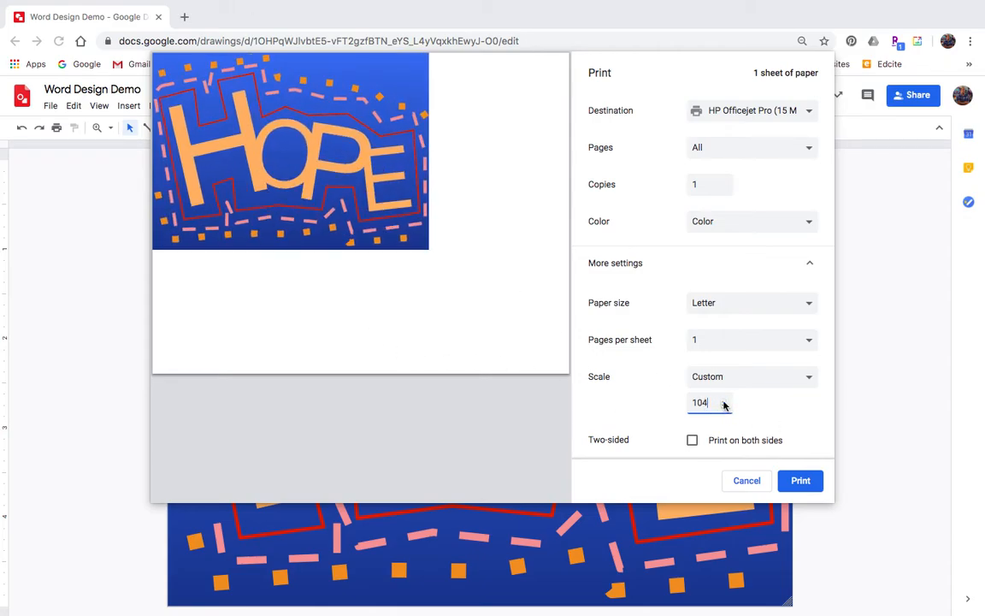
left_click(724, 402)
left_click(723, 402)
left_click(724, 402)
left_click(723, 402)
left_click(723, 402)
left_click(724, 402)
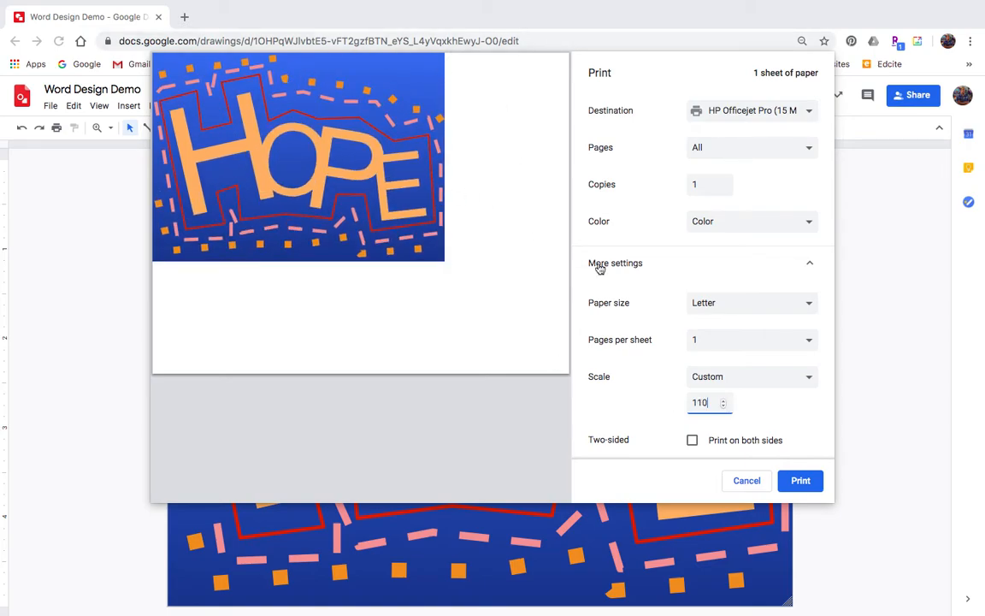
Lower the custom print scale stepwise back to 100
left_click(723, 405)
left_click(723, 405)
left_click(723, 405)
left_click(724, 405)
left_click(723, 406)
left_click(723, 405)
left_click(724, 405)
left_click(723, 405)
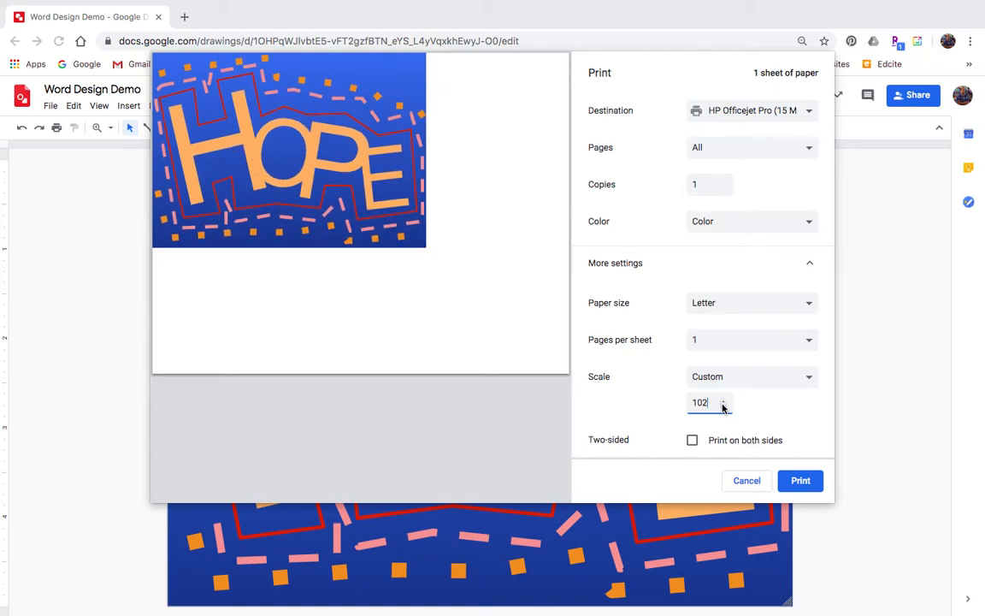
left_click(724, 405)
left_click(723, 405)
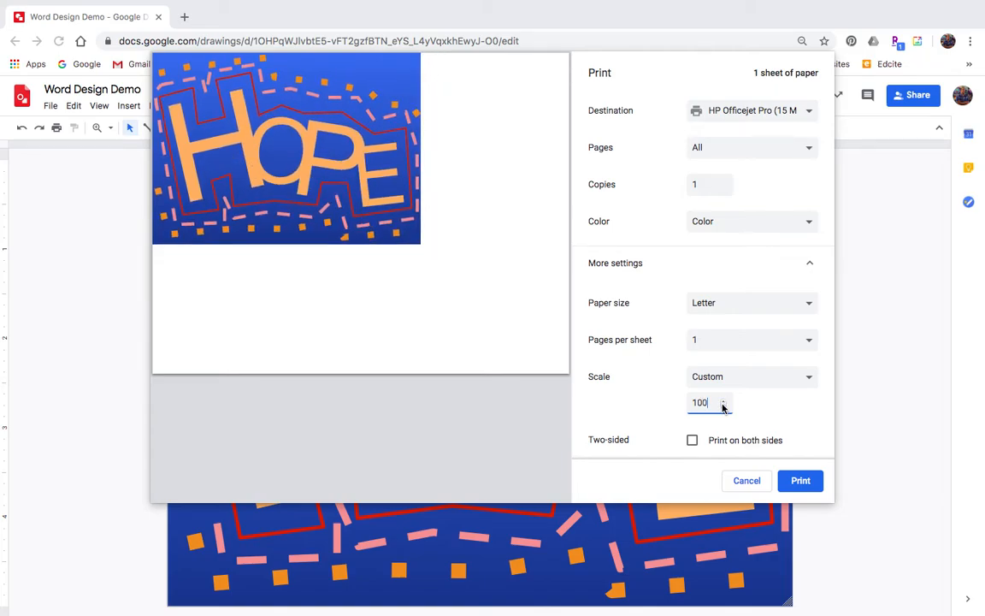
Set the print scale to Fit to printable area and leave the print settings without printing
left_click(773, 385)
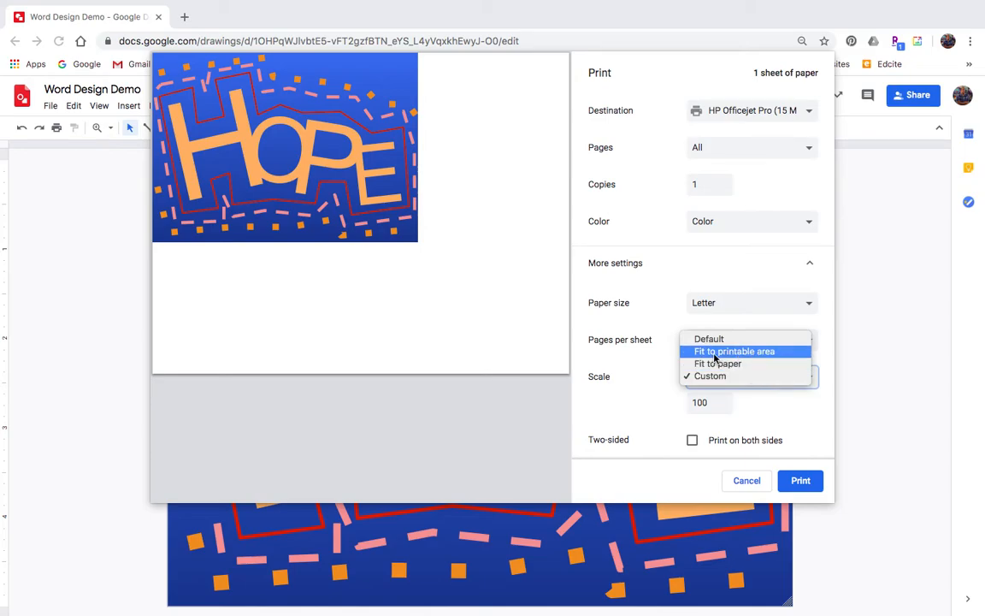
left_click(728, 355)
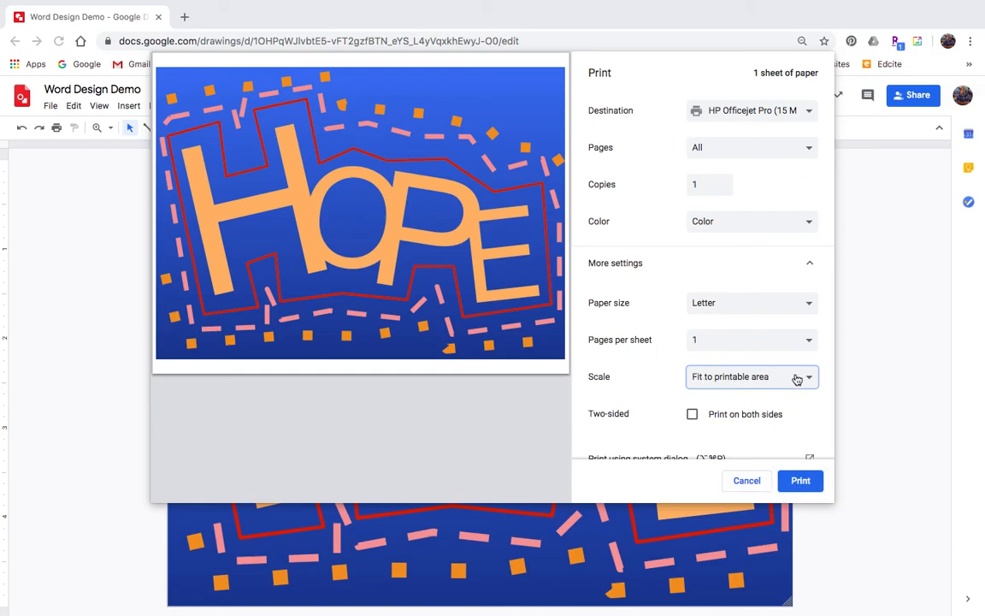
left_click(744, 480)
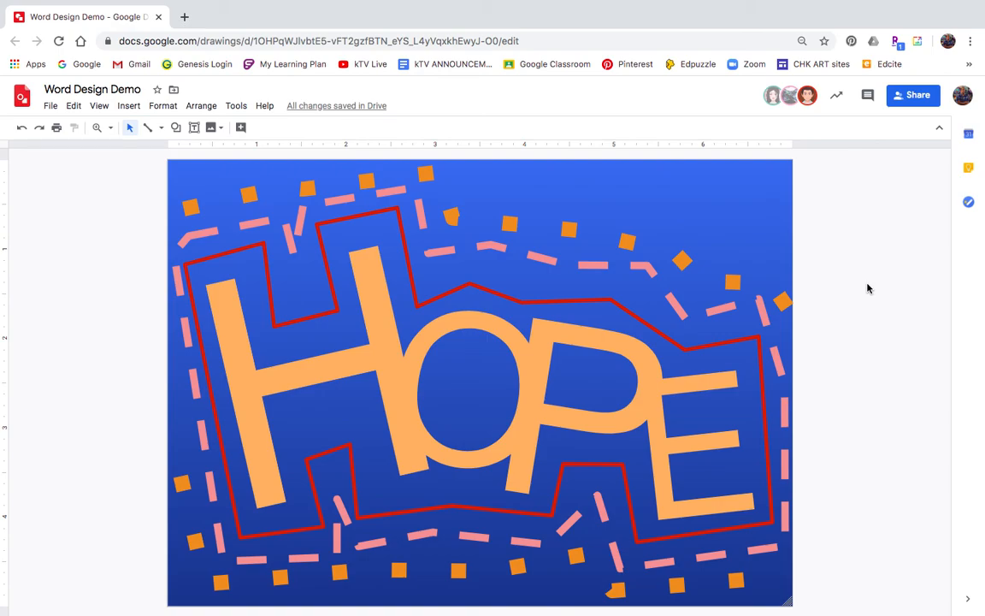
mouse_move(726, 4)
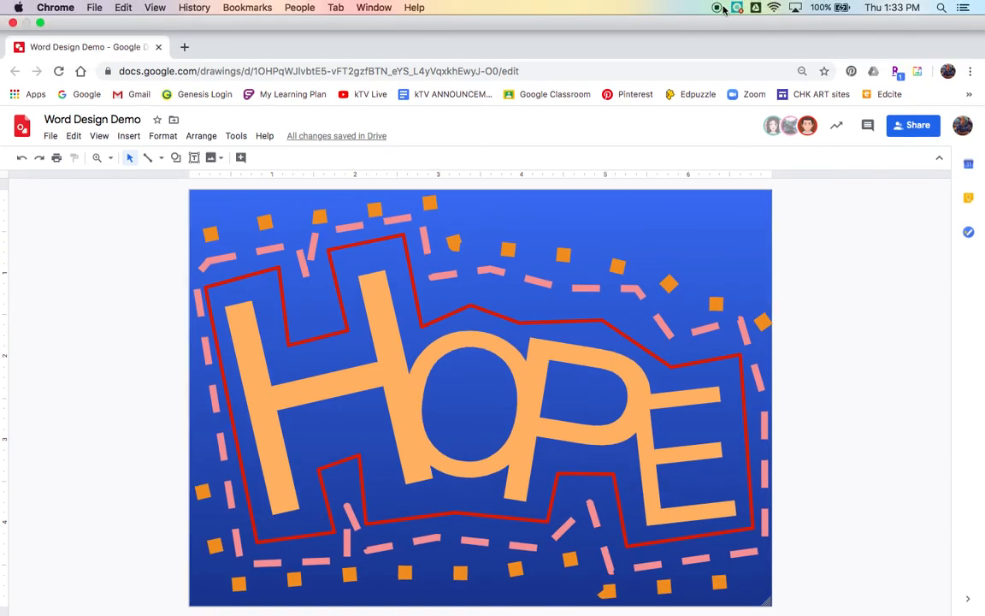